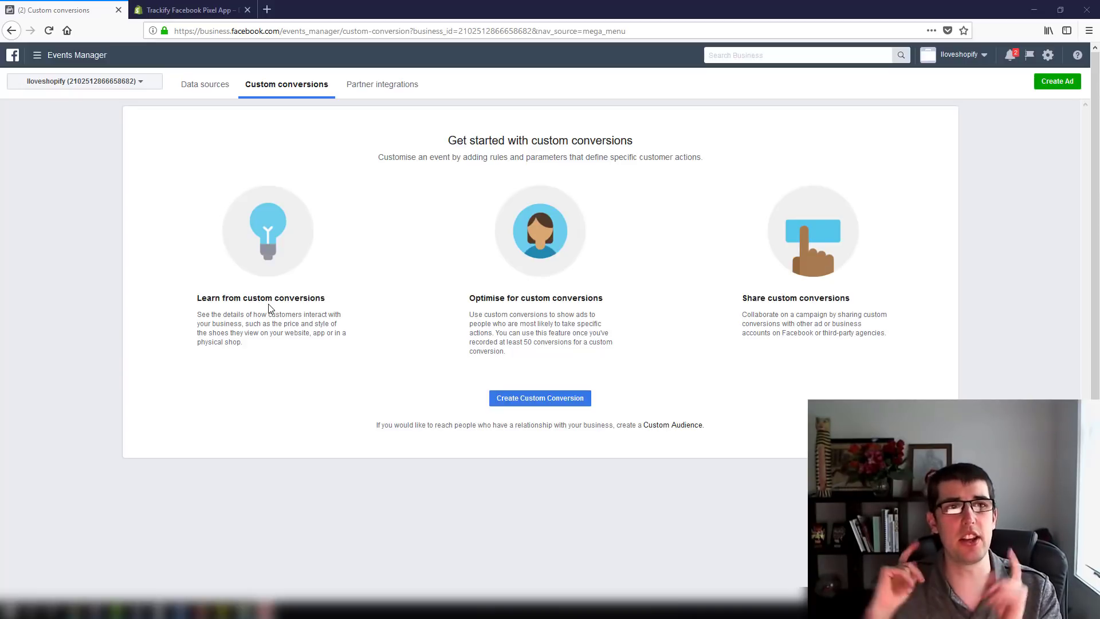
# Switch to the Trackify Facebook Pixel App listing in the Shopify App Store.
pyautogui.click(185, 9)
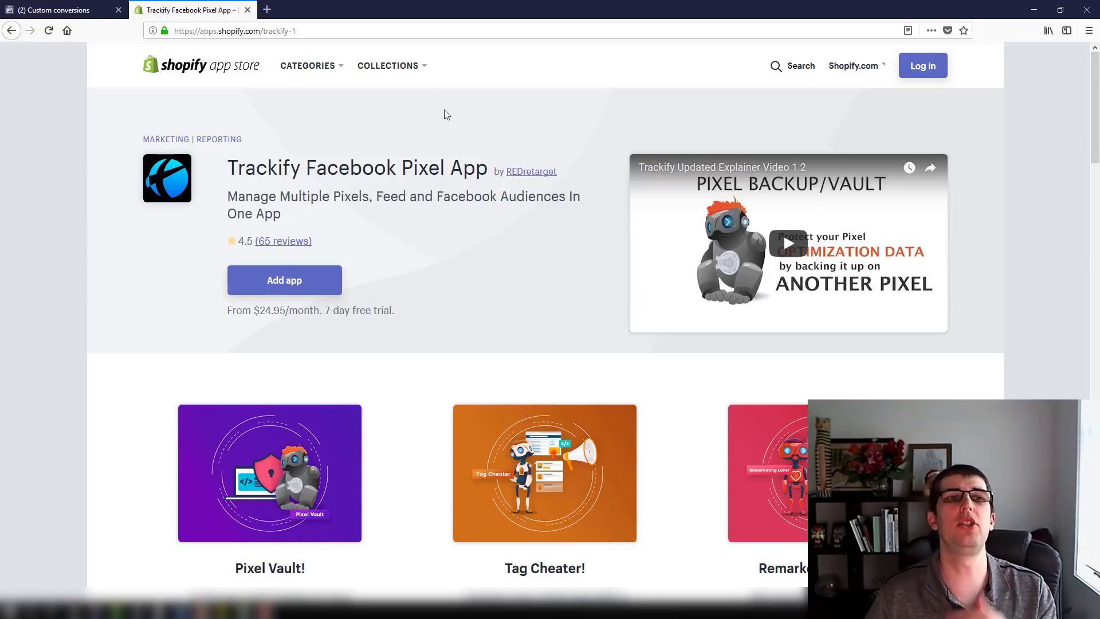
# Return to the Events Manager custom conversions introduction page.
pyautogui.click(85, 7)
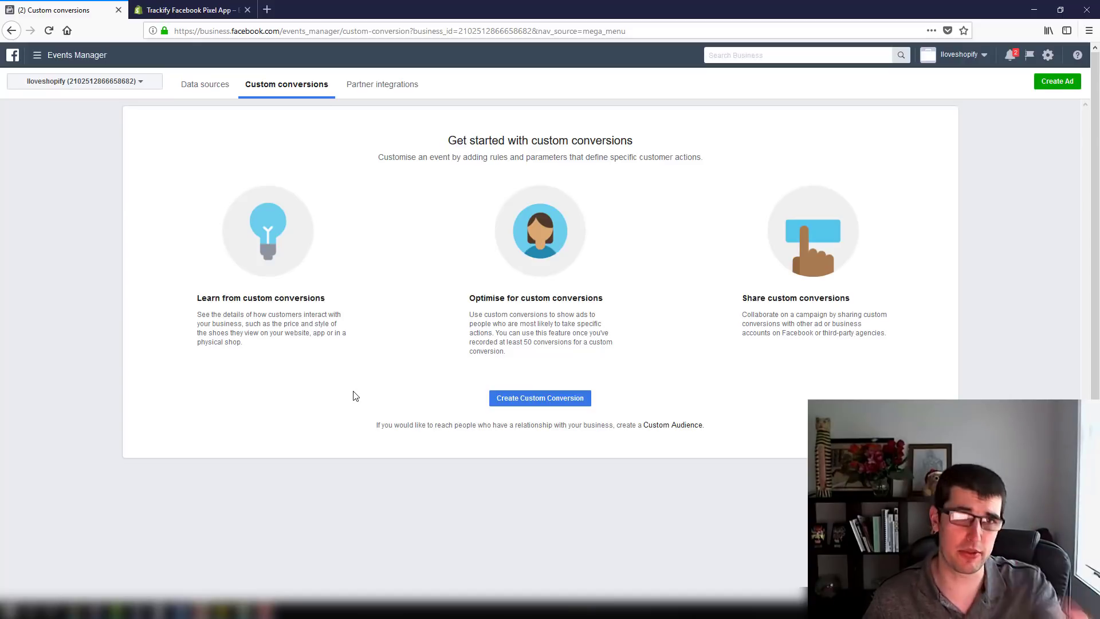
# Start a new custom conversion using All URL traffic and the 'contains' URL match.
pyautogui.click(504, 404)
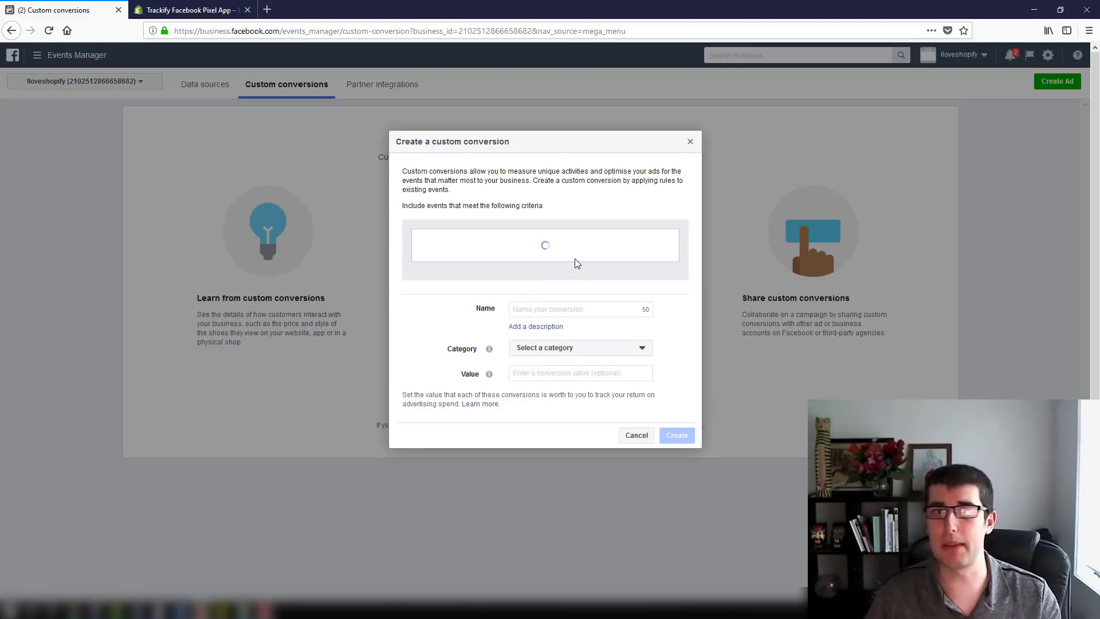
pyautogui.click(587, 231)
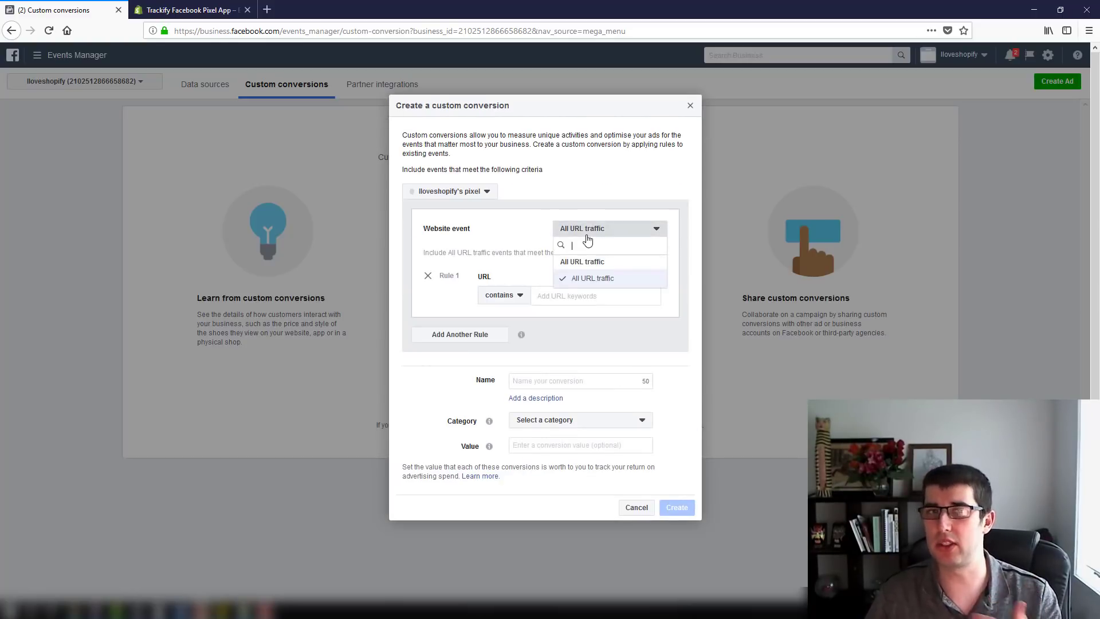
pyautogui.click(587, 237)
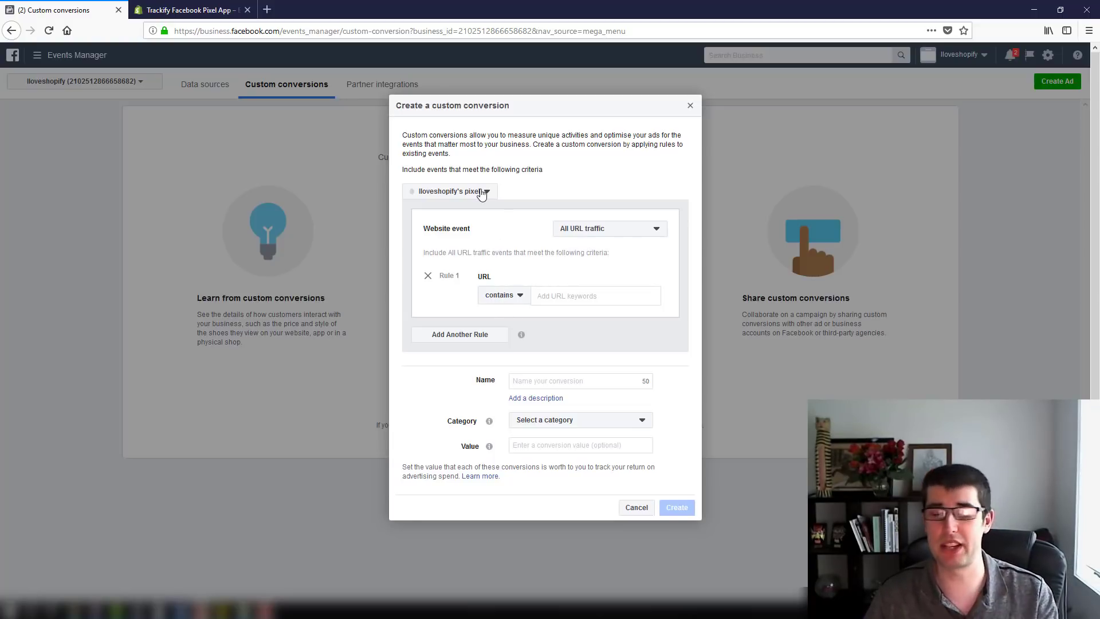
pyautogui.click(508, 301)
pyautogui.click(507, 297)
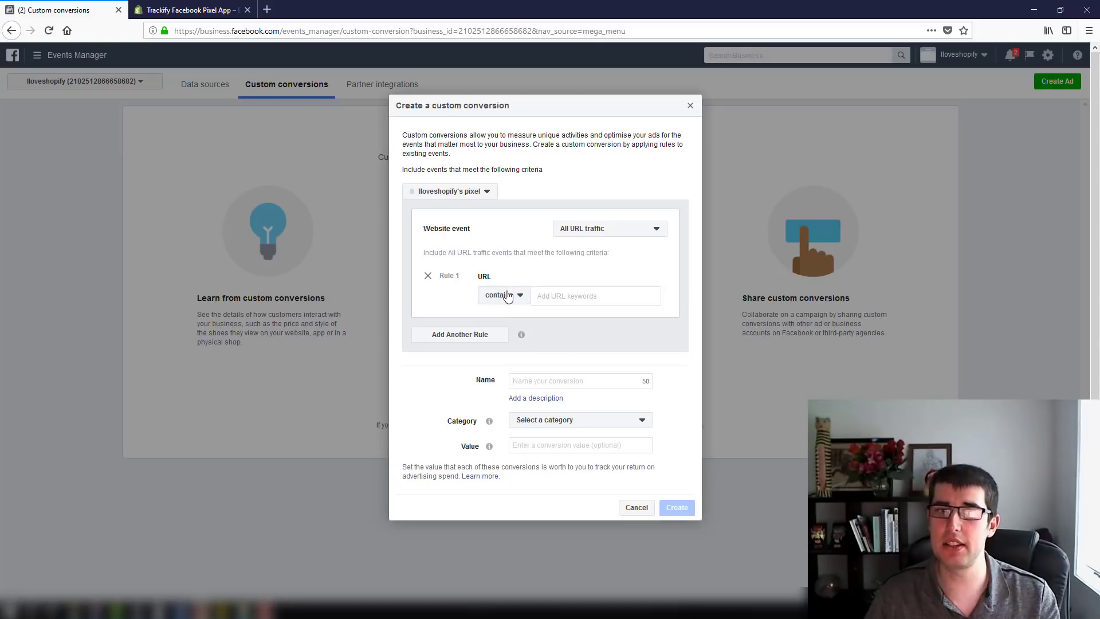
pyautogui.click(512, 298)
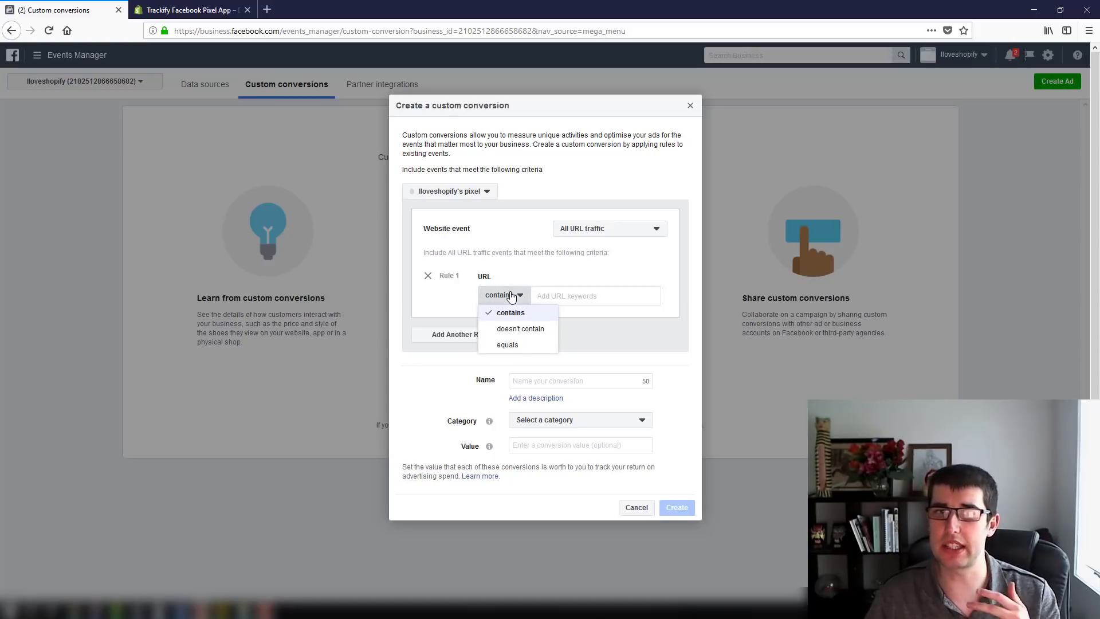
# Set the conversion category to Purchase and close the website event list.
pyautogui.click(587, 230)
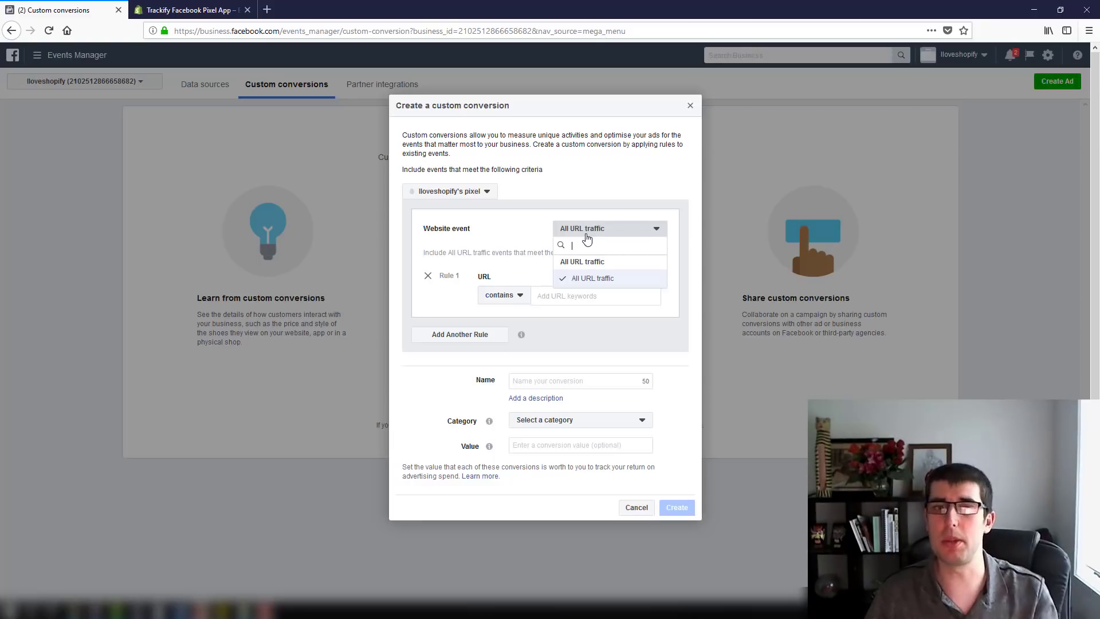
pyautogui.click(561, 431)
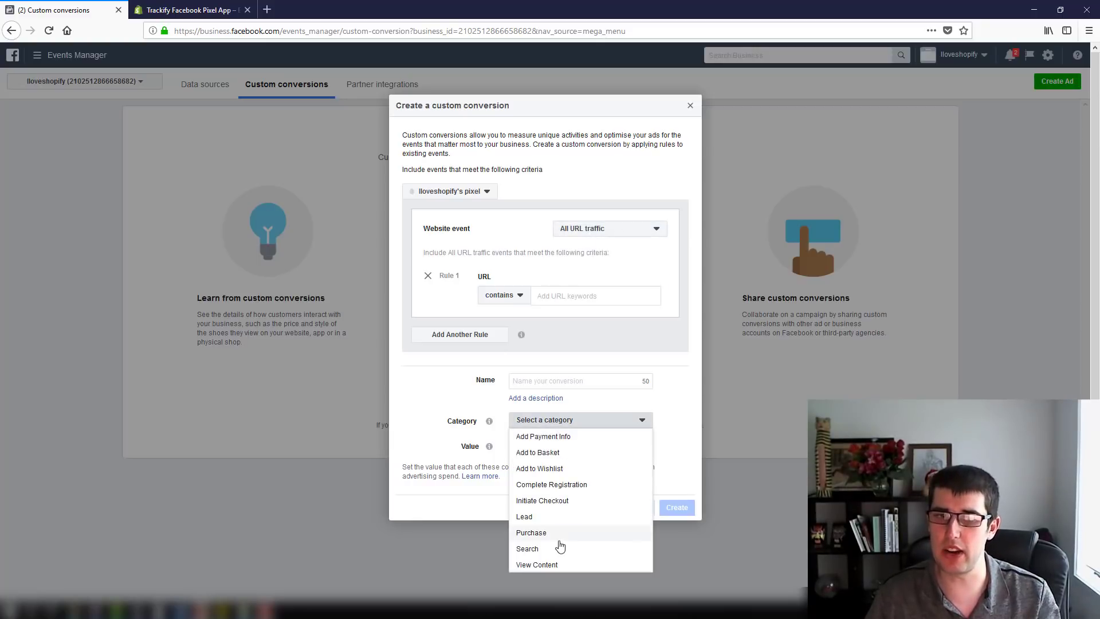
pyautogui.click(560, 533)
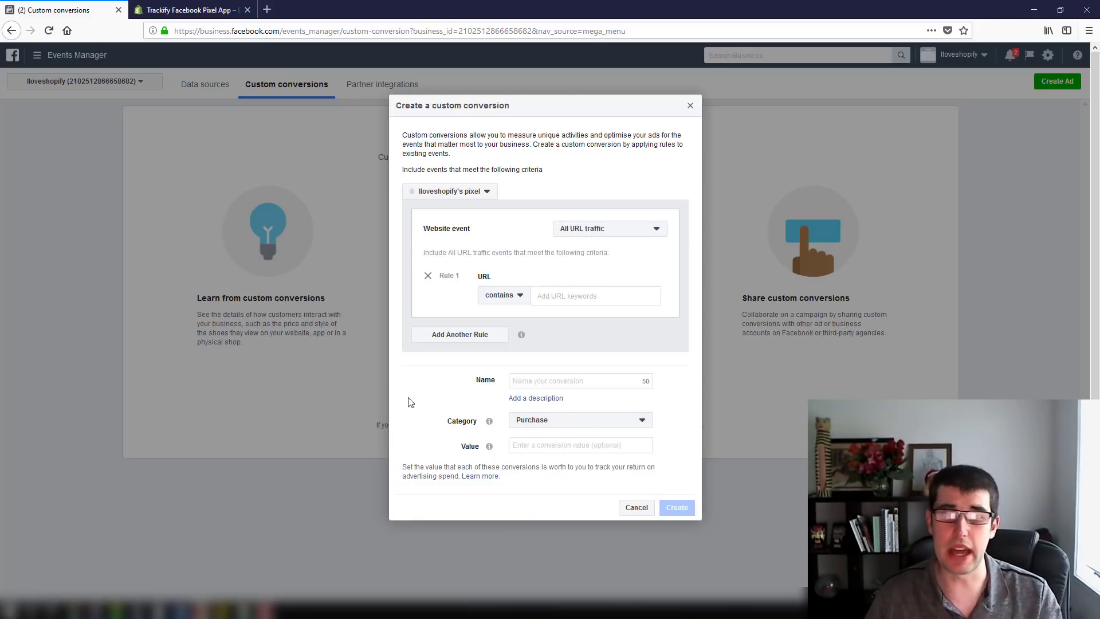
pyautogui.click(602, 228)
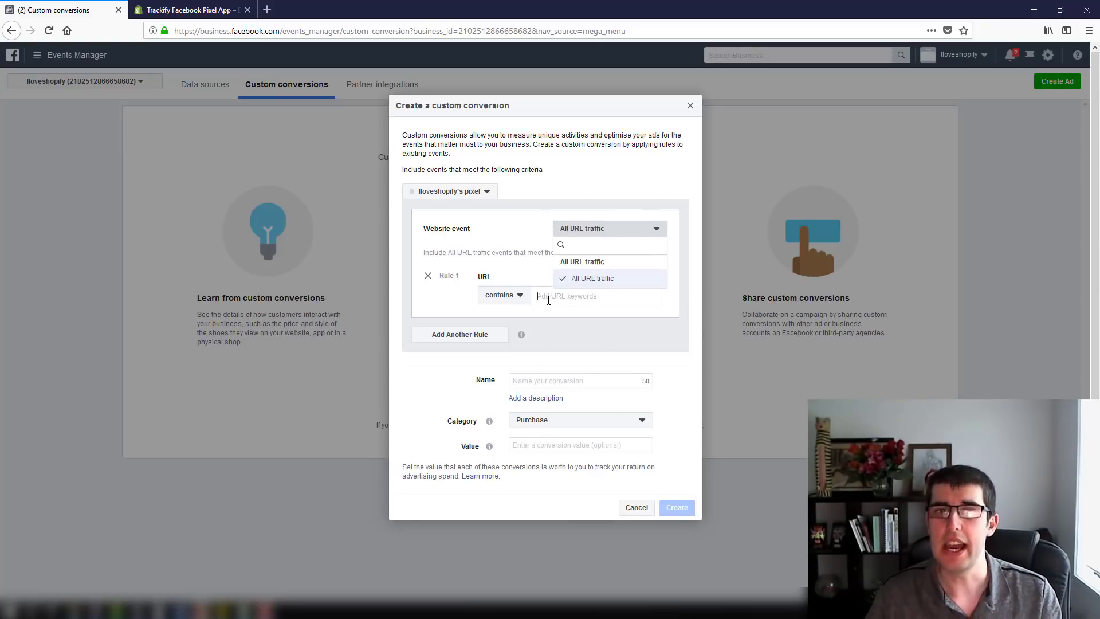
pyautogui.click(437, 314)
# Remove the URL rule, then add it back with 'contains' matching.
pyautogui.click(427, 278)
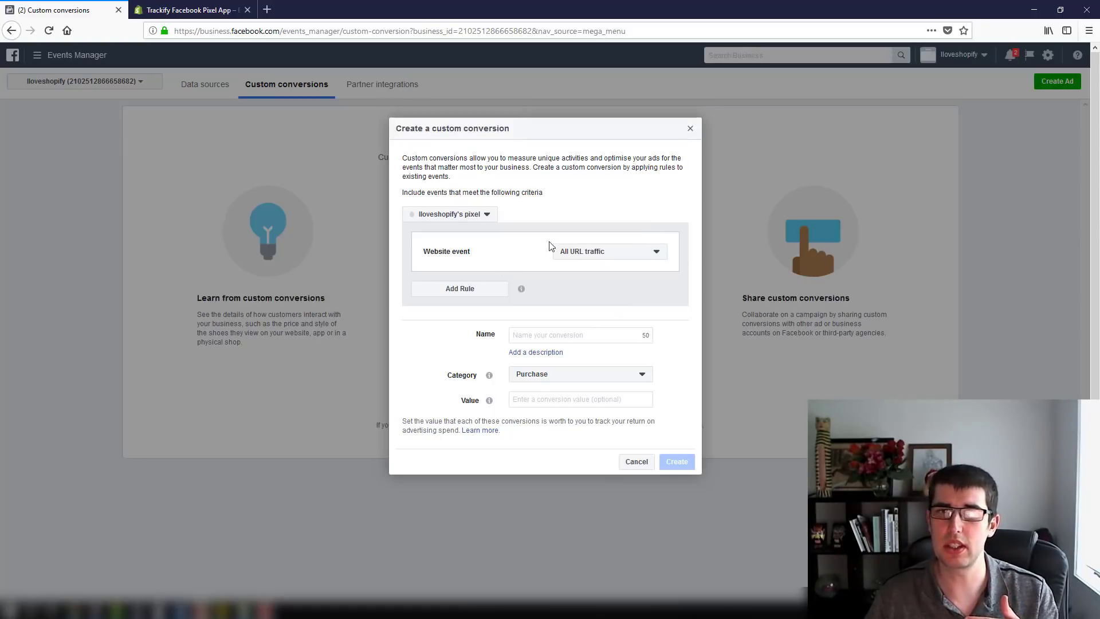
pyautogui.click(481, 288)
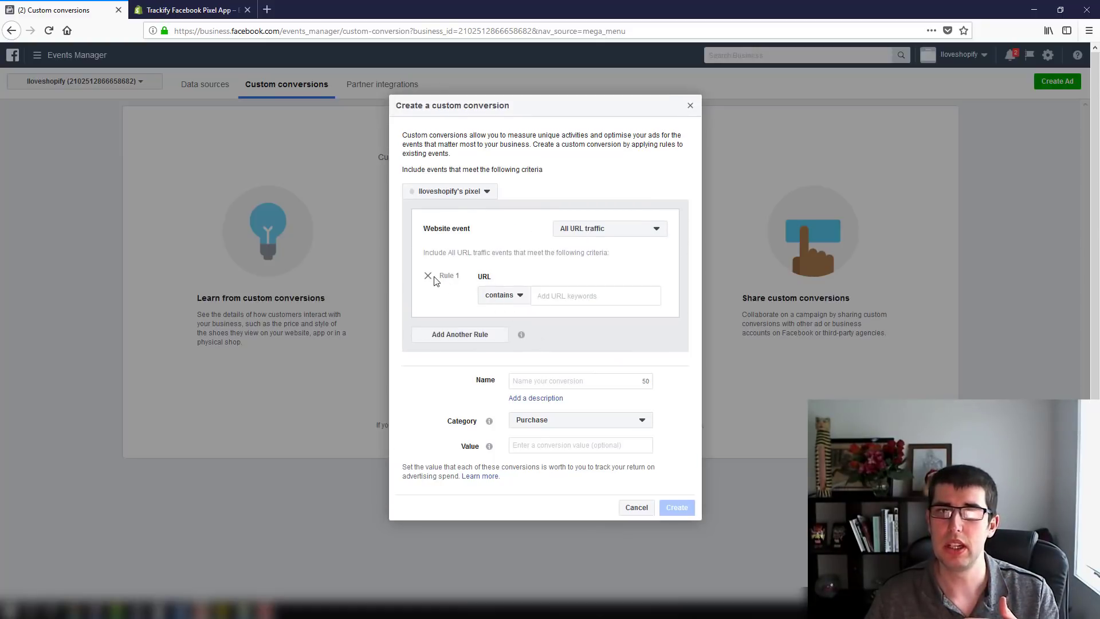
pyautogui.click(516, 295)
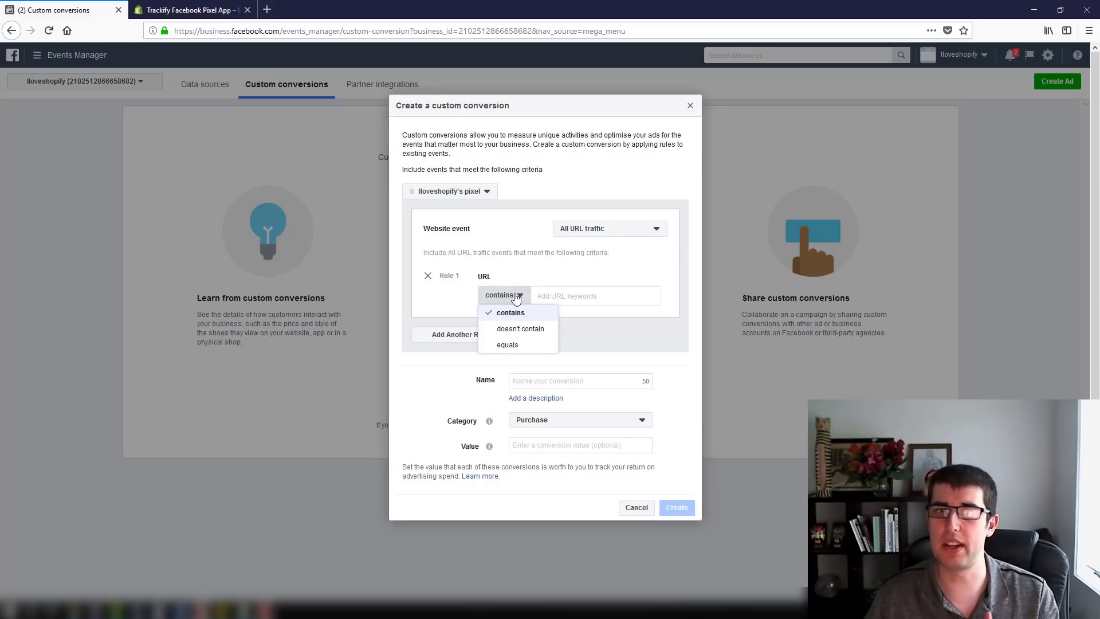
pyautogui.click(516, 297)
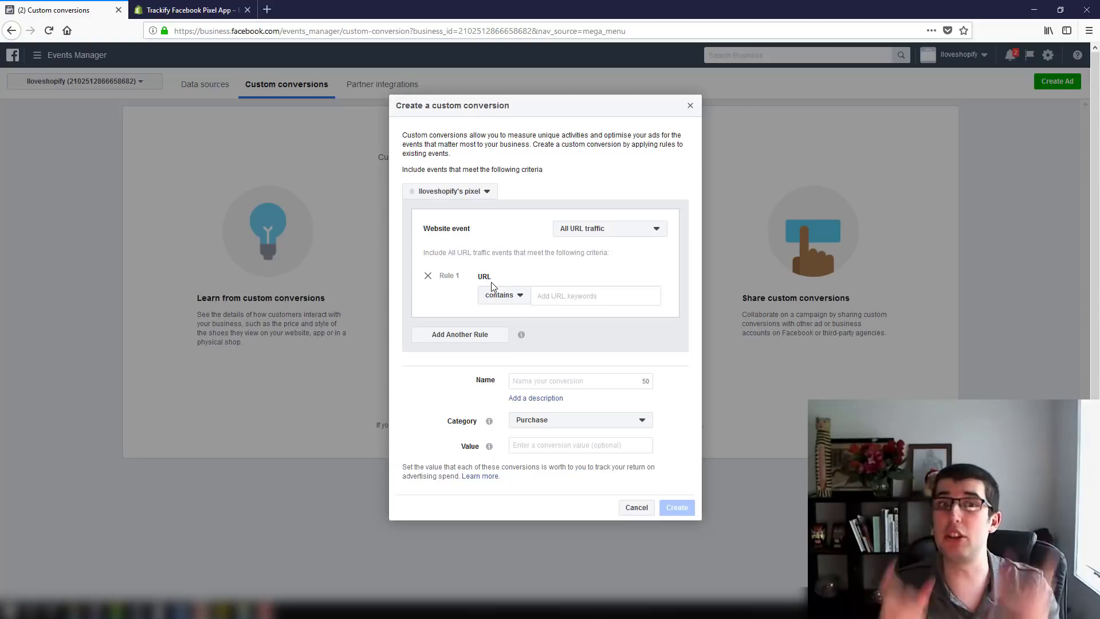
pyautogui.write('8758903457984375894375')
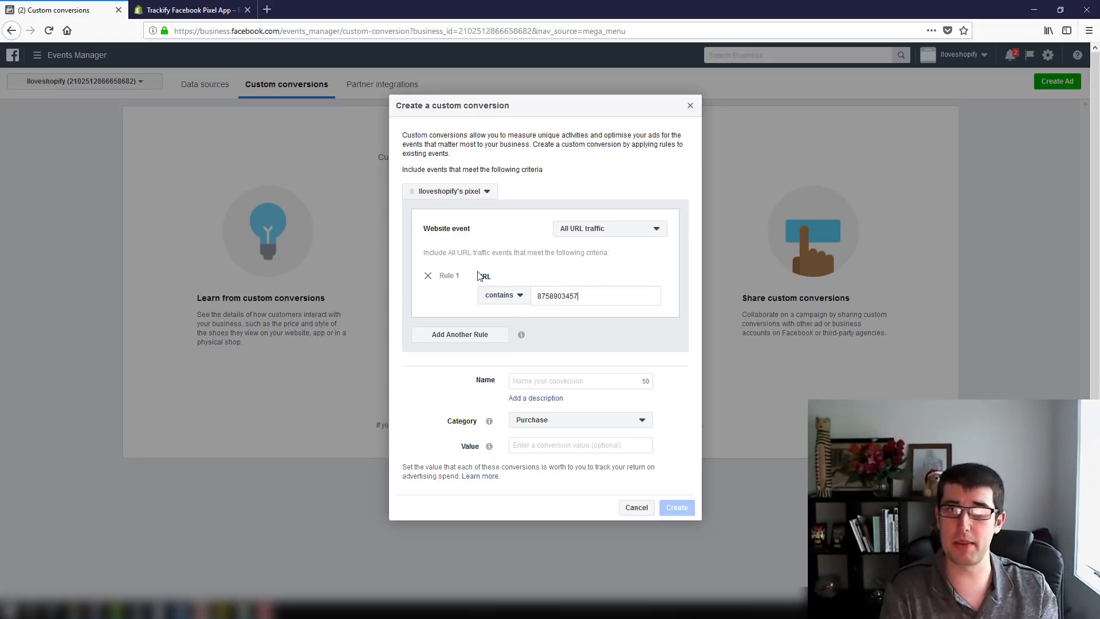
# Enter the dog collar's product ID as the URL keyword, keeping 'contains' matching.
pyautogui.press('Return')
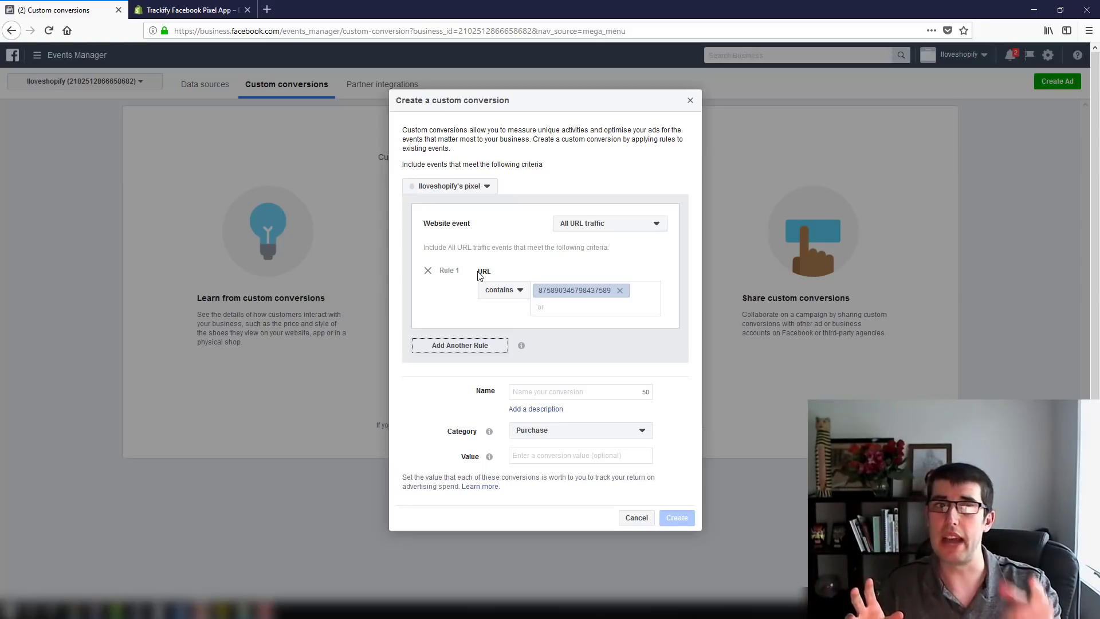
pyautogui.click(504, 291)
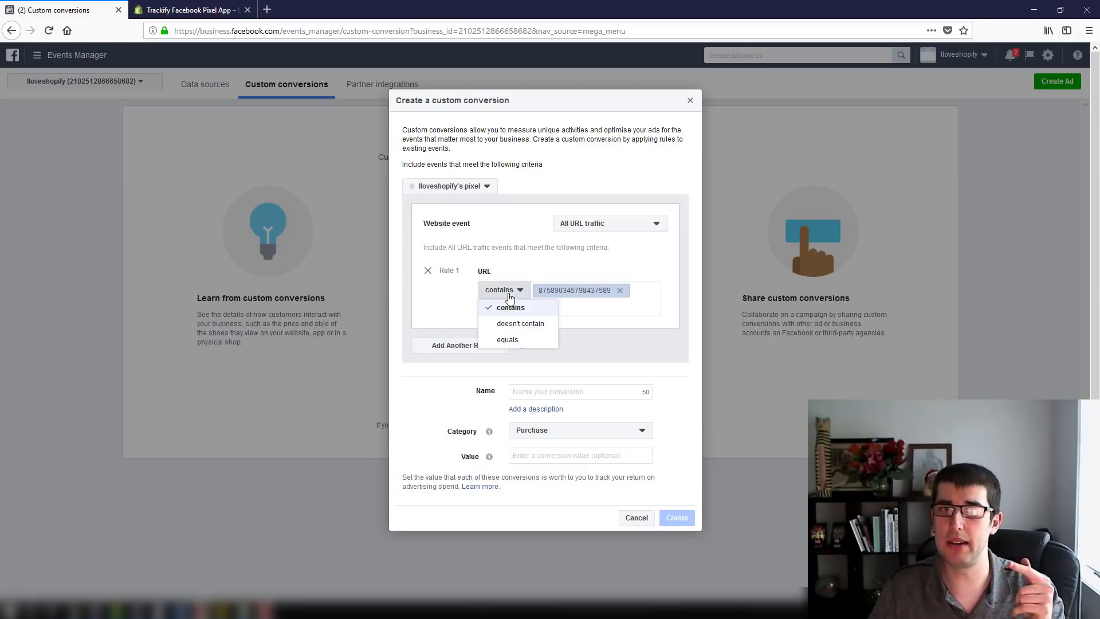
pyautogui.click(465, 290)
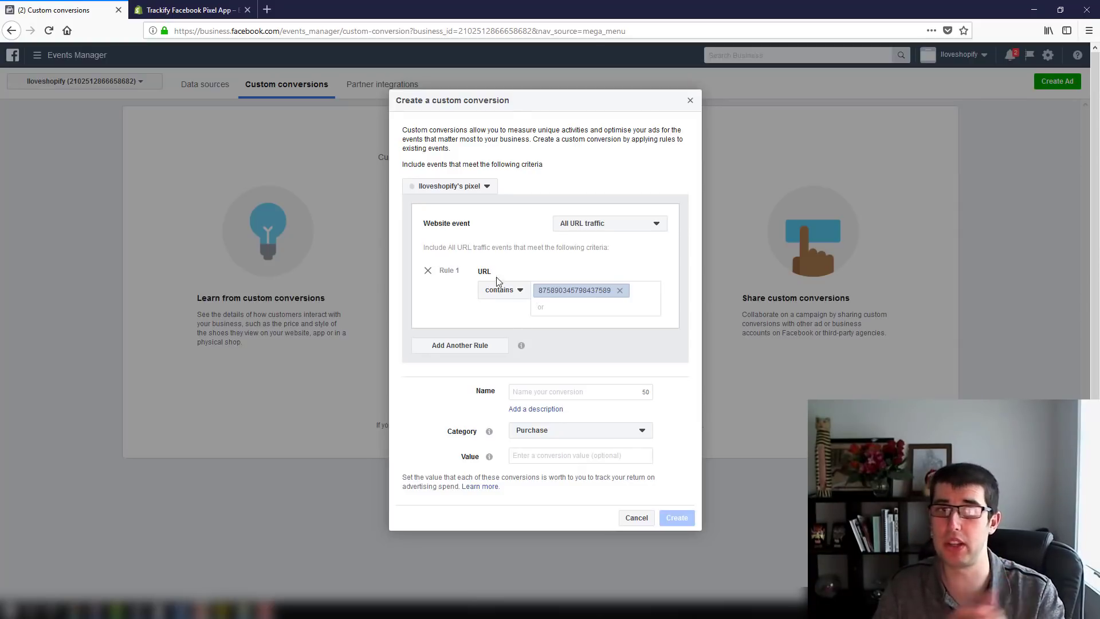
# Name the conversion 'CC - Dog Collar - PUR', leaving Value empty.
pyautogui.click(523, 389)
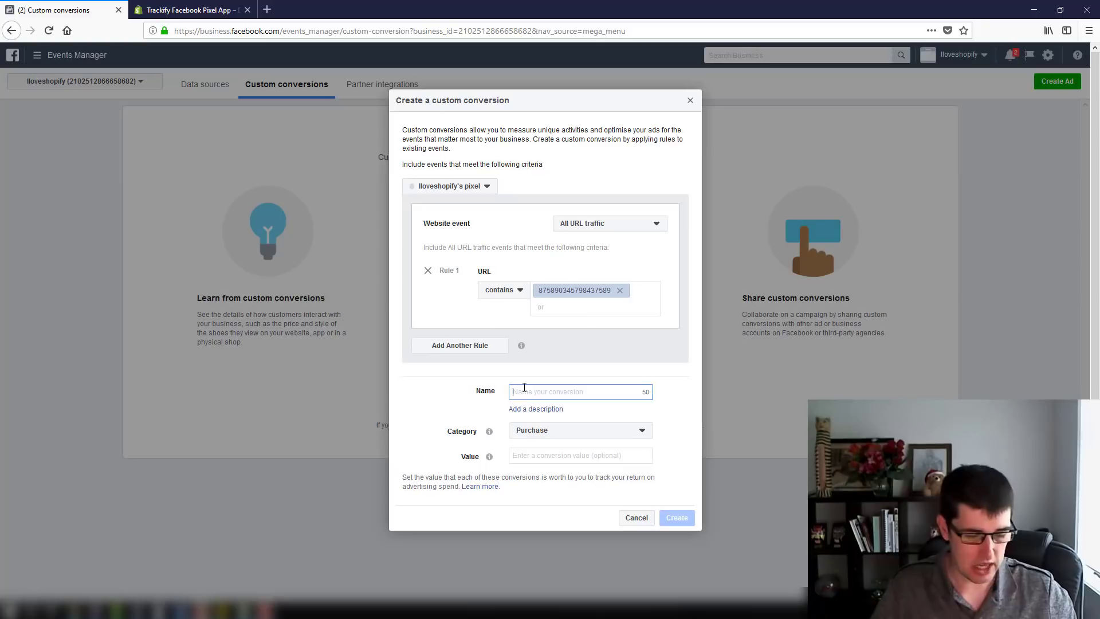
pyautogui.write('CC')
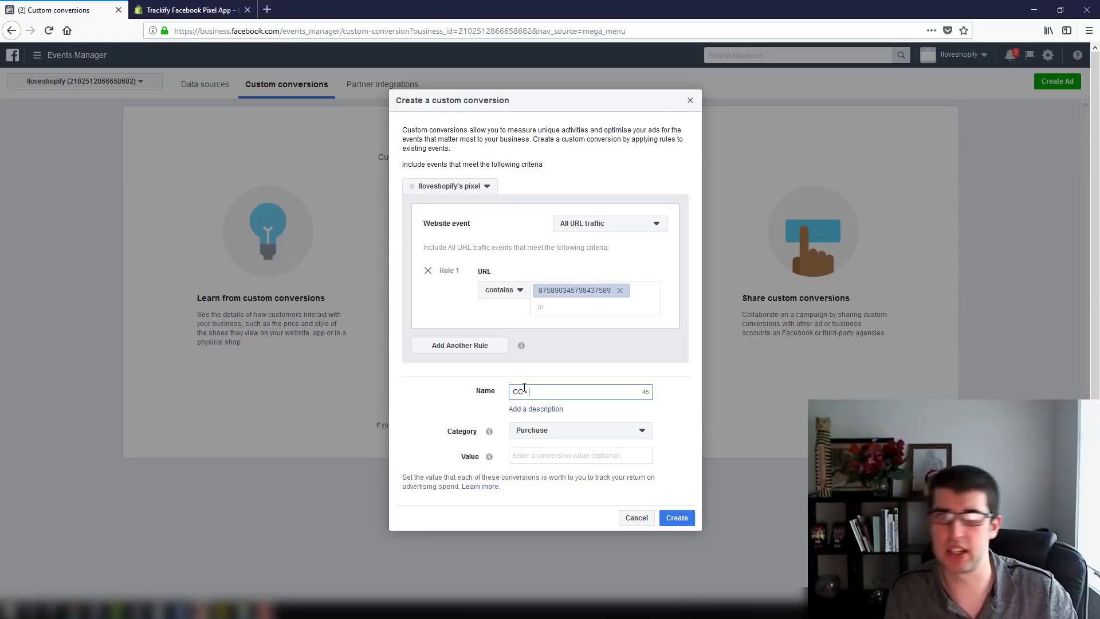
pyautogui.write('- Do')
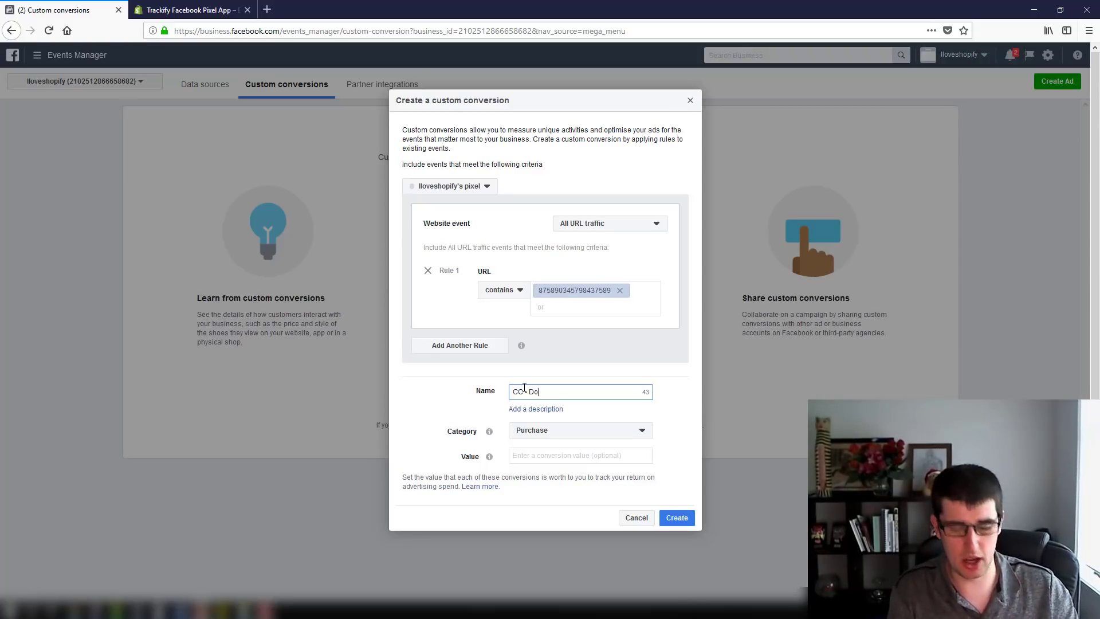
pyautogui.write('g Collar')
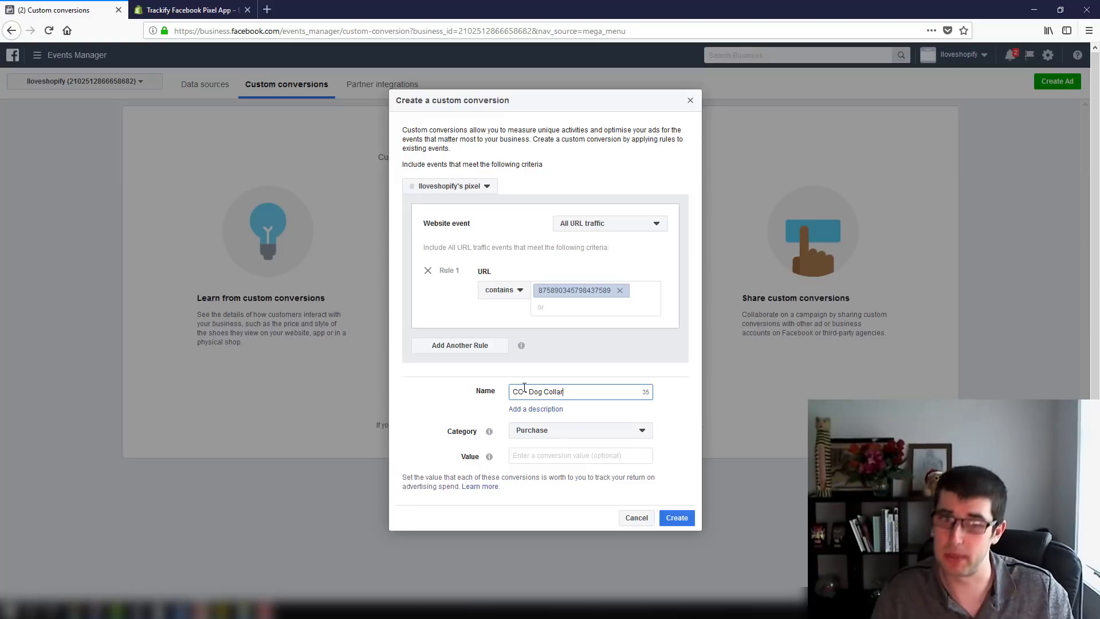
pyautogui.click(524, 456)
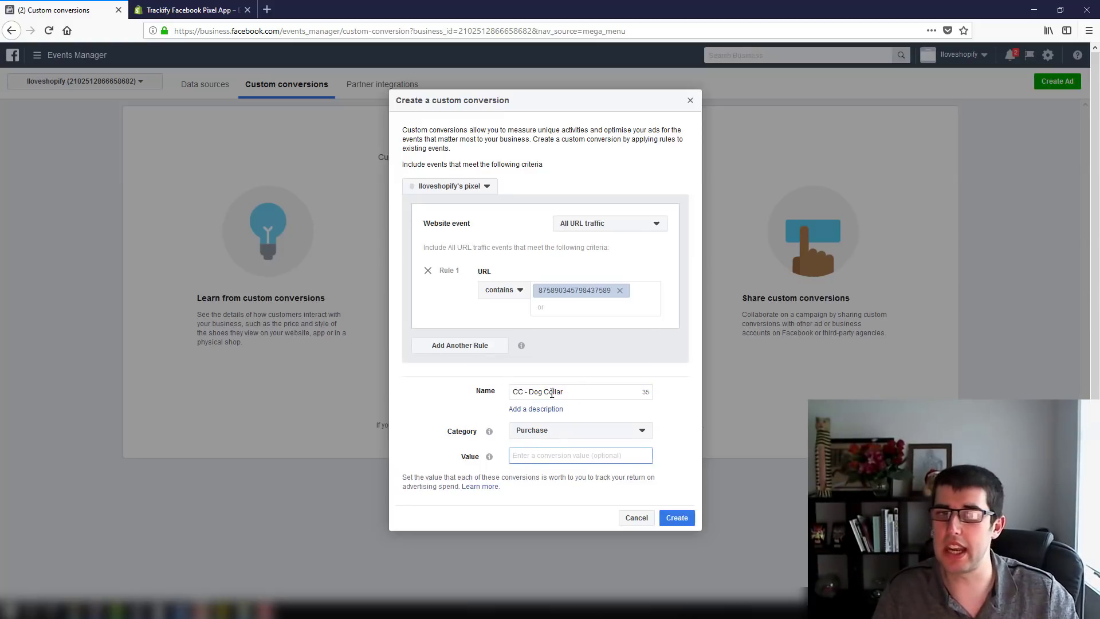
pyautogui.click(564, 390)
pyautogui.write('- PUR')
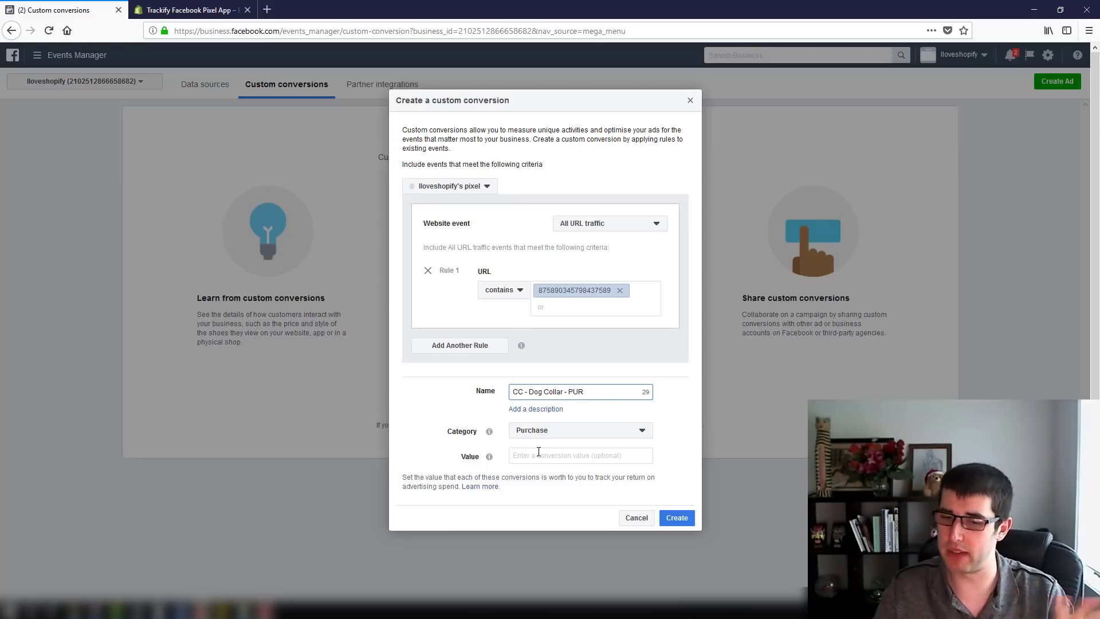
# Create 'CC - Dog Collar - PUR' and confirm it lists zero conversions received.
pyautogui.click(677, 518)
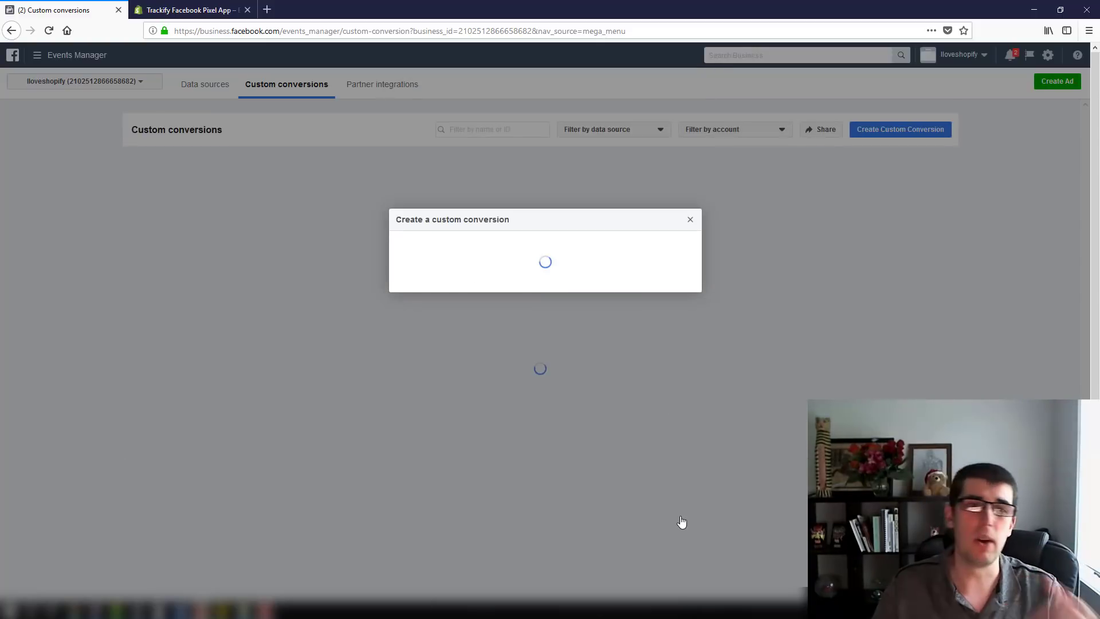
pyautogui.click(679, 417)
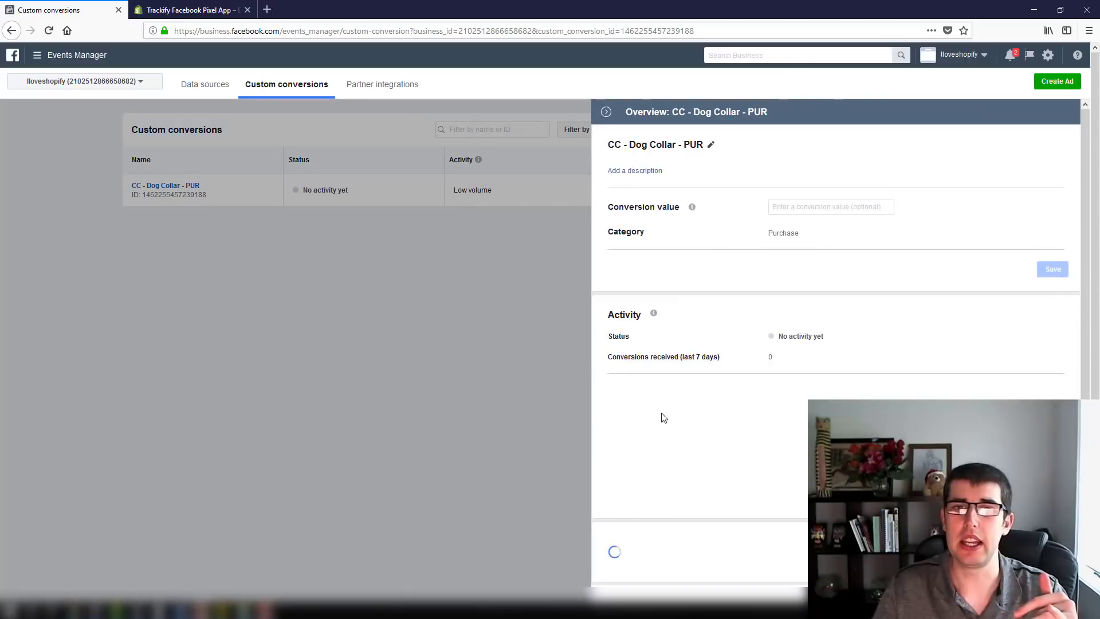
pyautogui.click(606, 112)
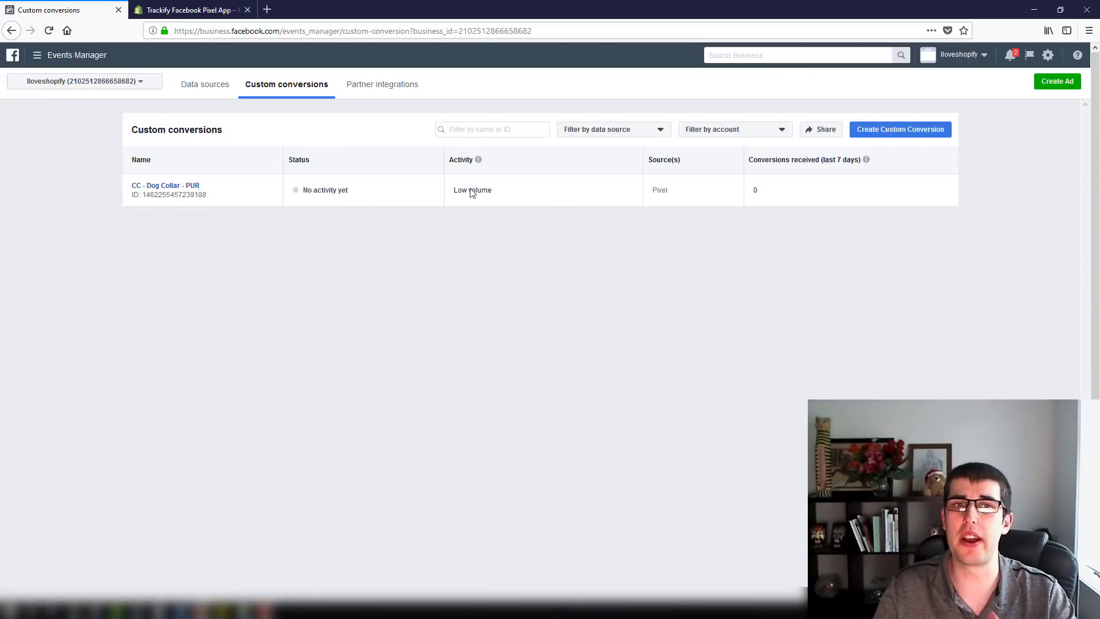
pyautogui.moveTo(751, 191)
pyautogui.mouseDown()
pyautogui.moveTo(773, 199)
pyautogui.moveTo(745, 194)
pyautogui.mouseUp()
pyautogui.click(773, 199)
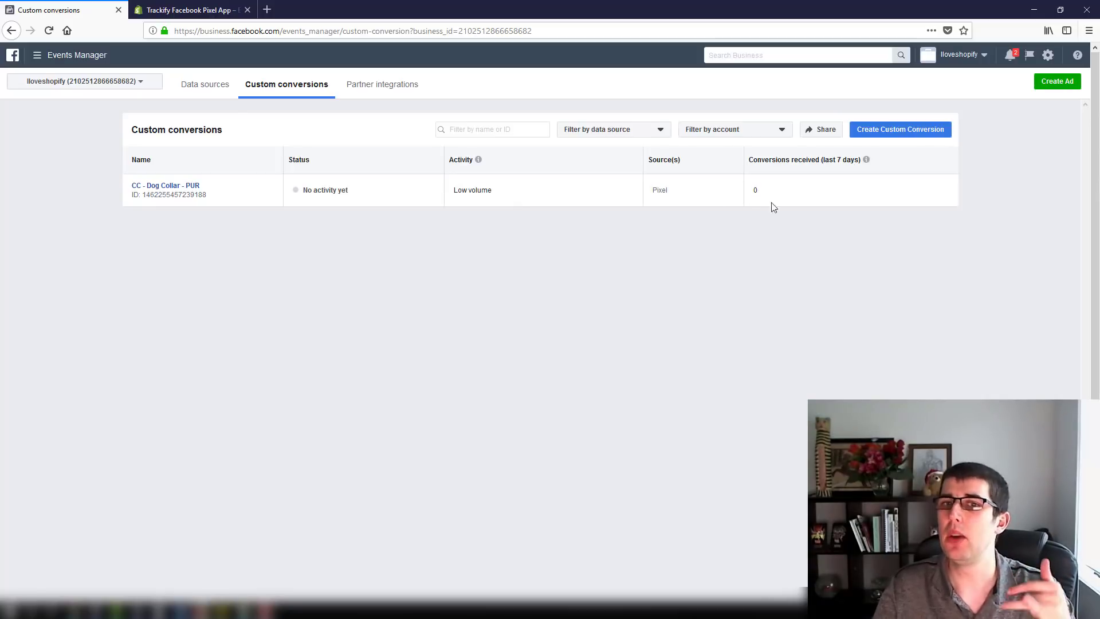
pyautogui.click(758, 243)
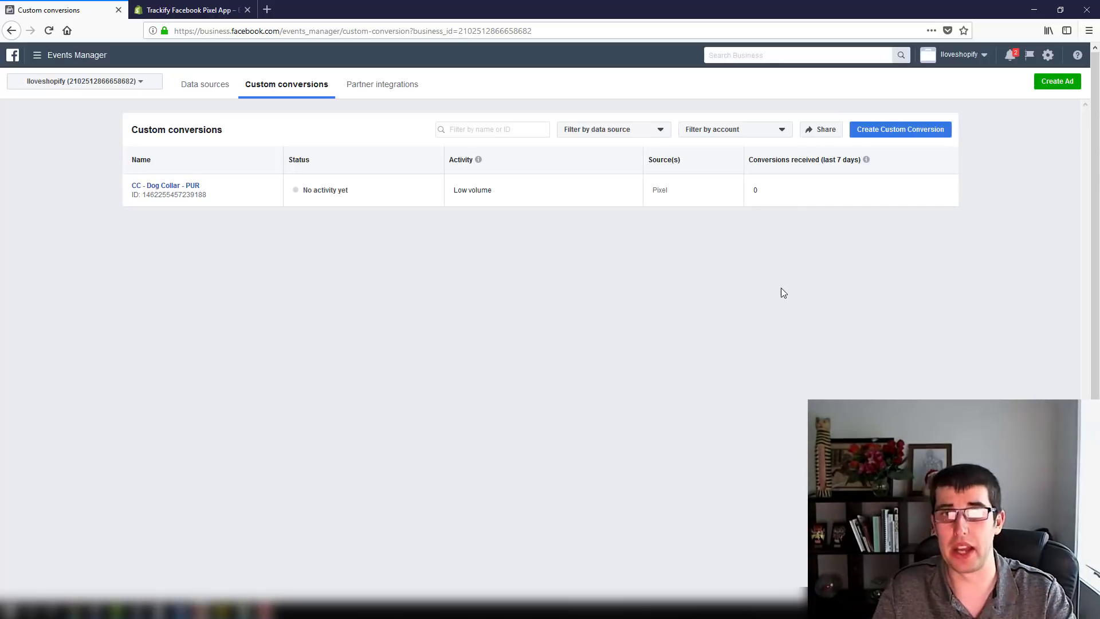